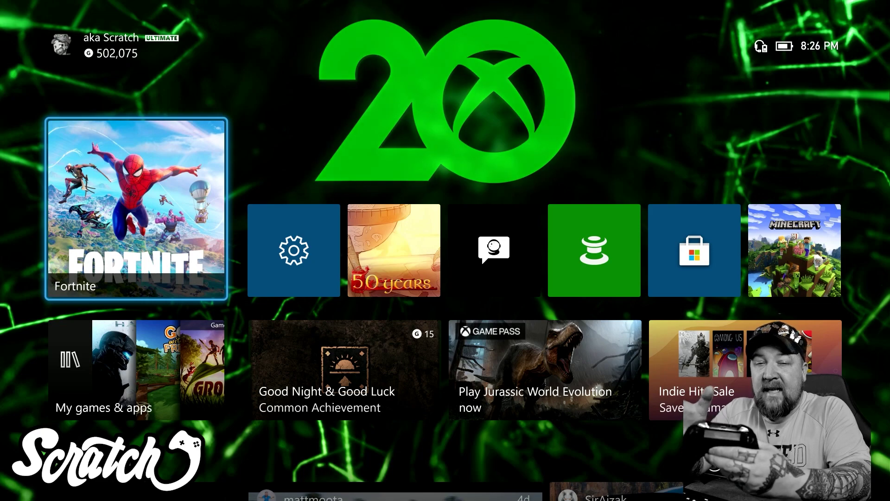
# Open the Xbox guide's Capture & share panel and highlight Live streaming
pyautogui.press('super')
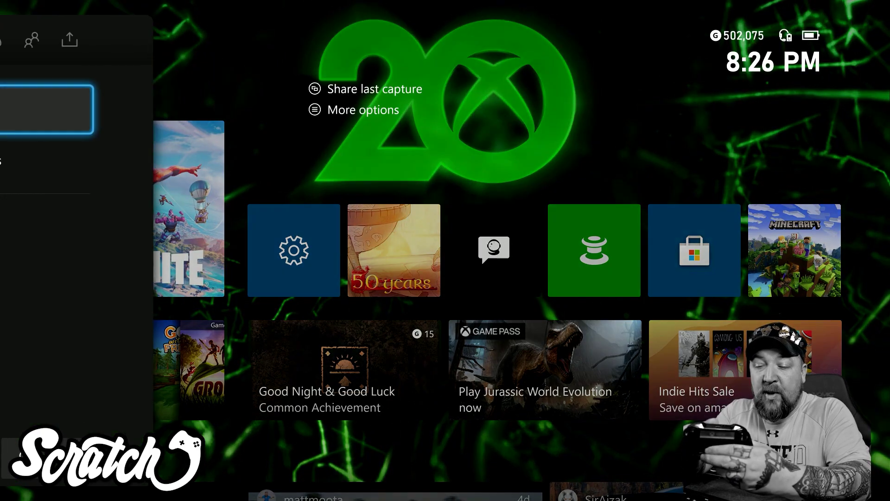
pyautogui.press('Right')
pyautogui.press('Right')
pyautogui.press('Right')
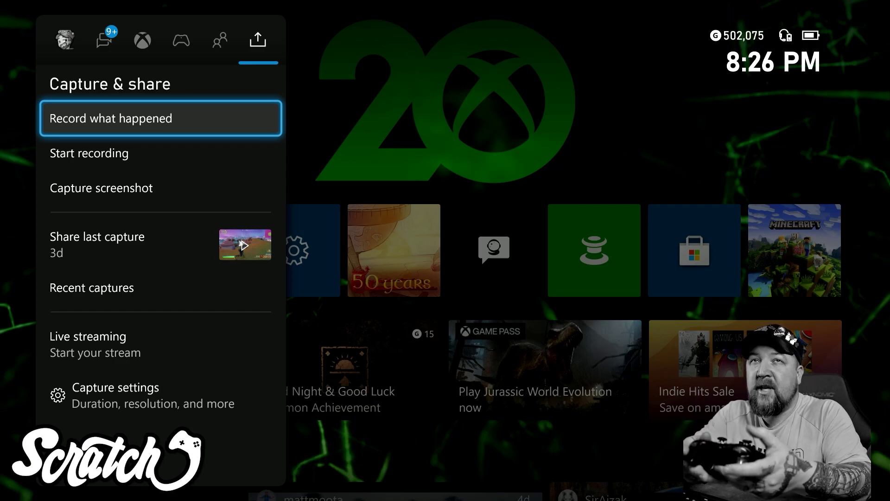
pyautogui.press('Down')
pyautogui.press('Down')
pyautogui.press('Down')
pyautogui.press('Down')
pyautogui.press('Down')
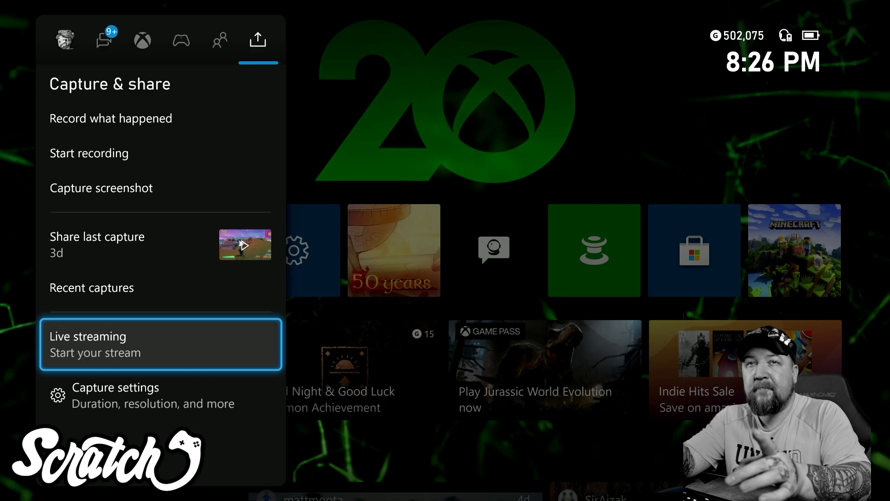
# Open the Twitch Live streaming panel for the stream named Testing
pyautogui.press('Return')
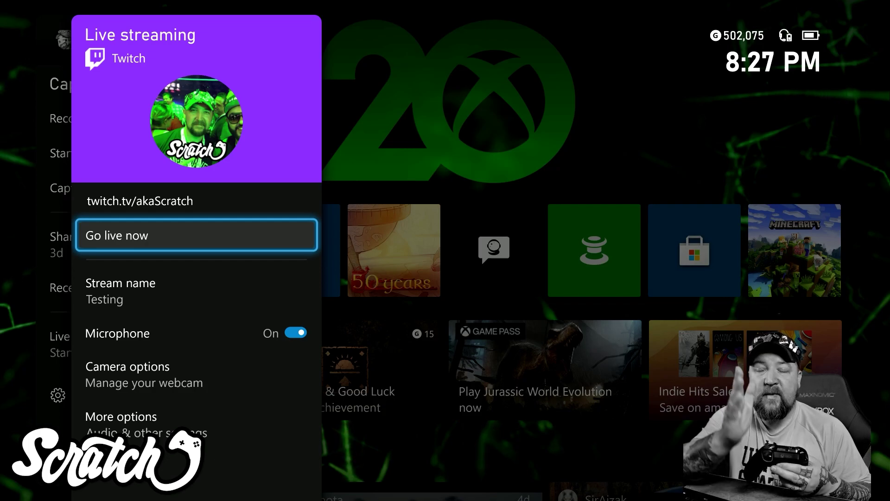
pyautogui.click(197, 290)
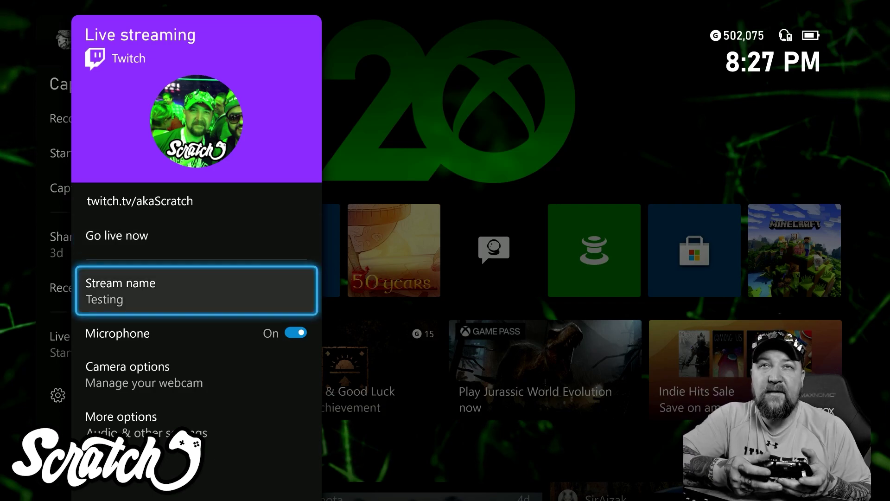
pyautogui.press('Return')
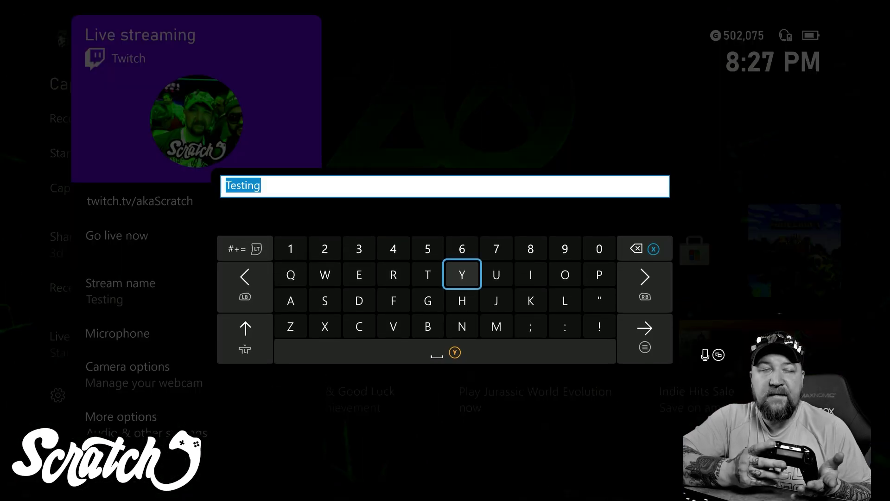
pyautogui.press('Escape')
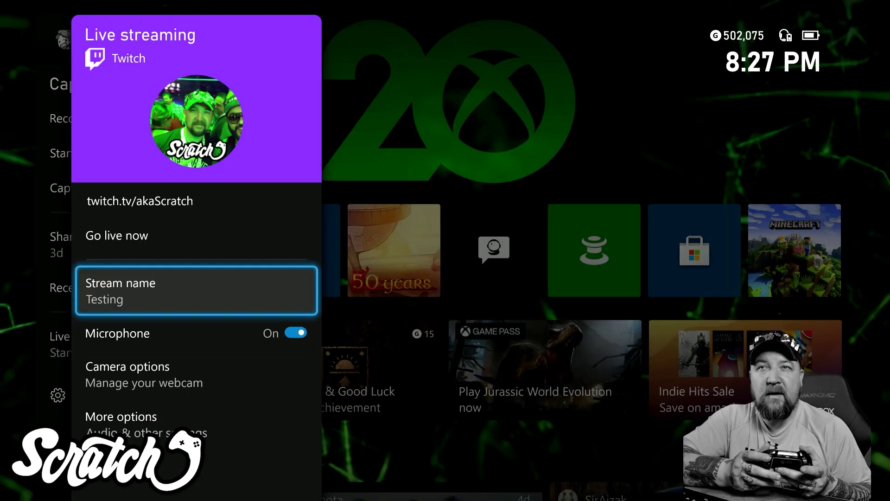
pyautogui.press('Down')
pyautogui.press('Return')
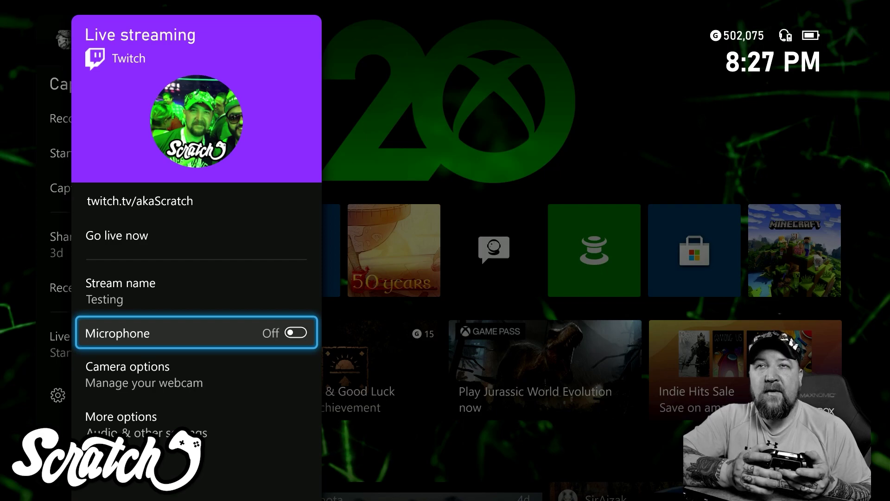
pyautogui.press('Return')
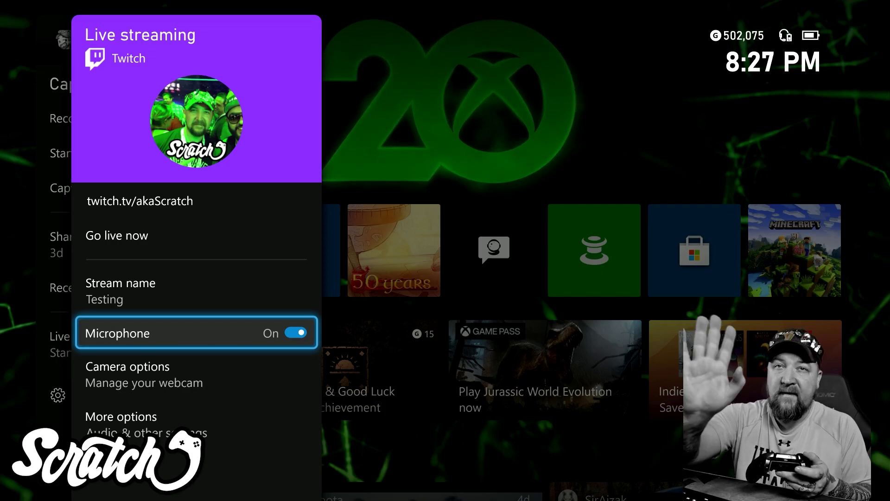
pyautogui.press('Down')
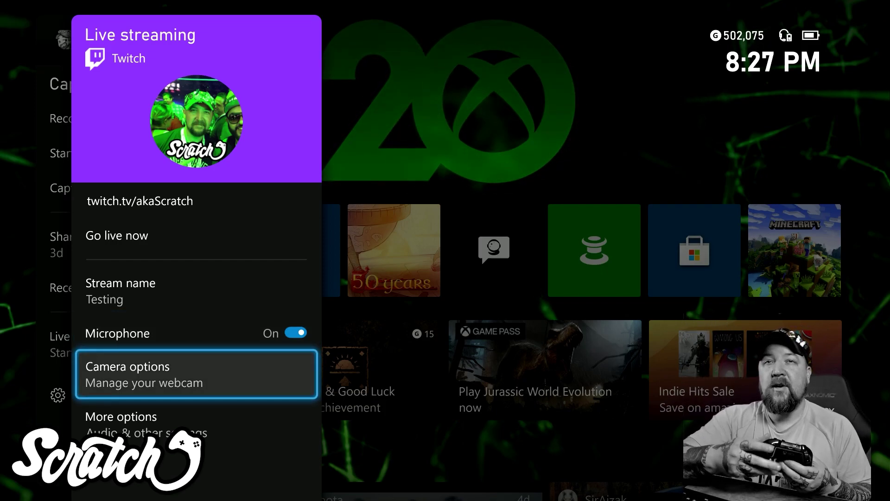
# Open the camera position picker and try bottom-left, bottom-centre and bottom-right webcam placements
pyautogui.press('Return')
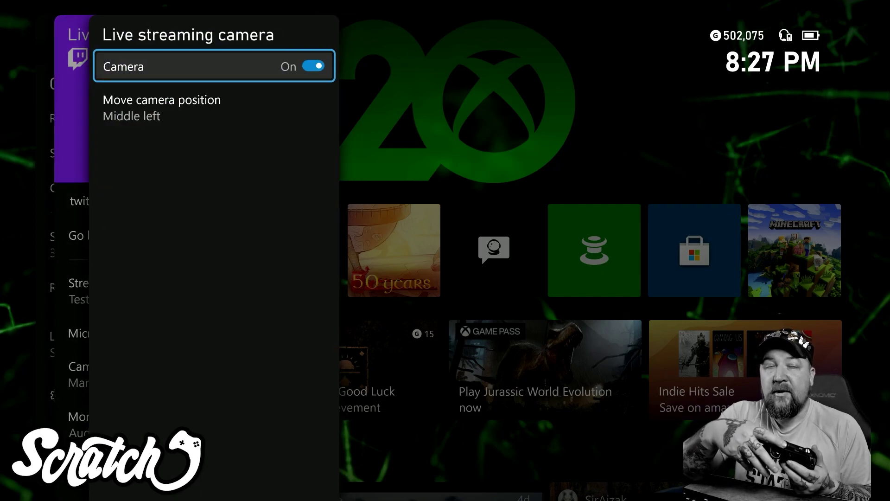
pyautogui.press('Down')
pyautogui.press('Return')
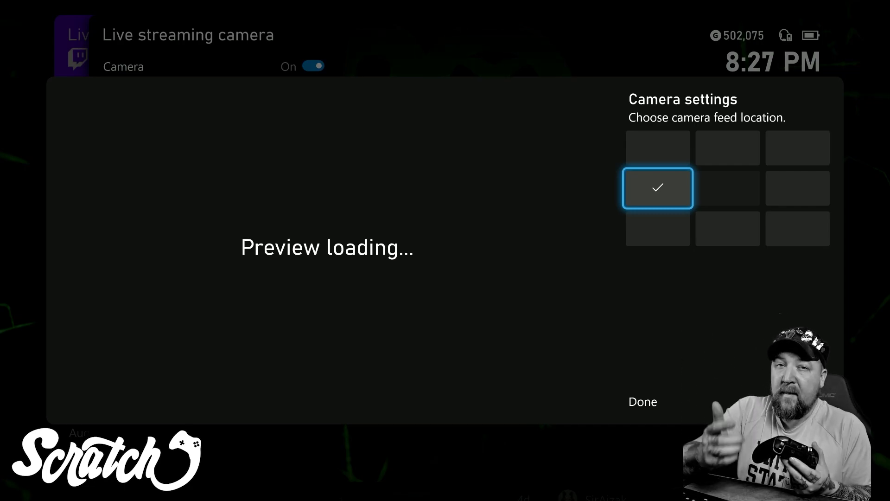
pyautogui.press('Down')
pyautogui.press('Return')
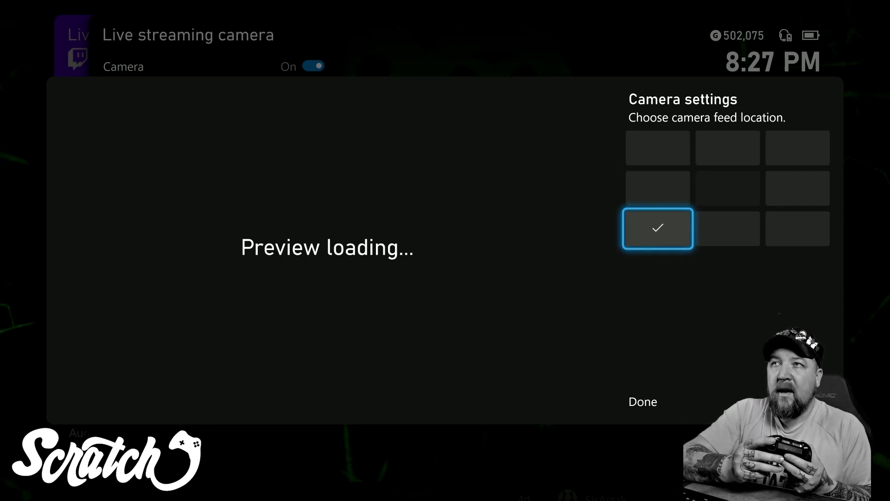
pyautogui.press('Right')
pyautogui.press('Return')
pyautogui.press('Right')
pyautogui.press('Return')
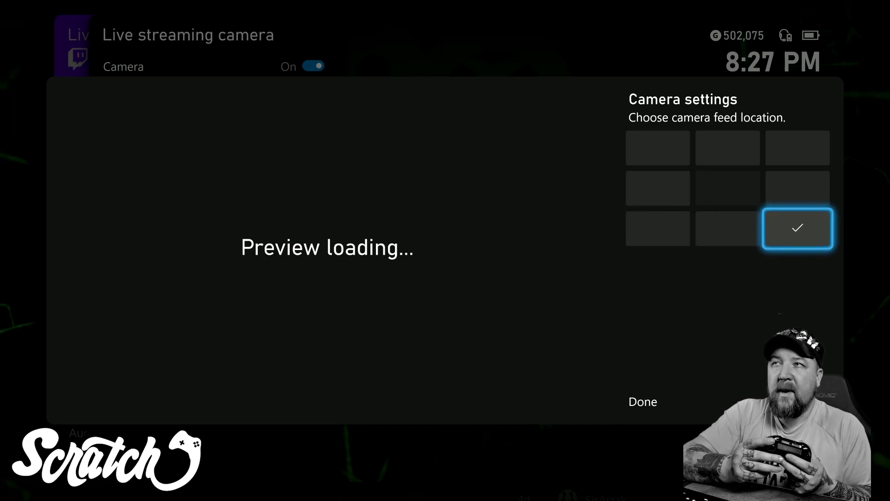
# Return the webcam to middle left and close the camera location picker
pyautogui.press('Left')
pyautogui.press('Up')
pyautogui.press('Up')
pyautogui.press('Left')
pyautogui.press('Down')
pyautogui.press('Return')
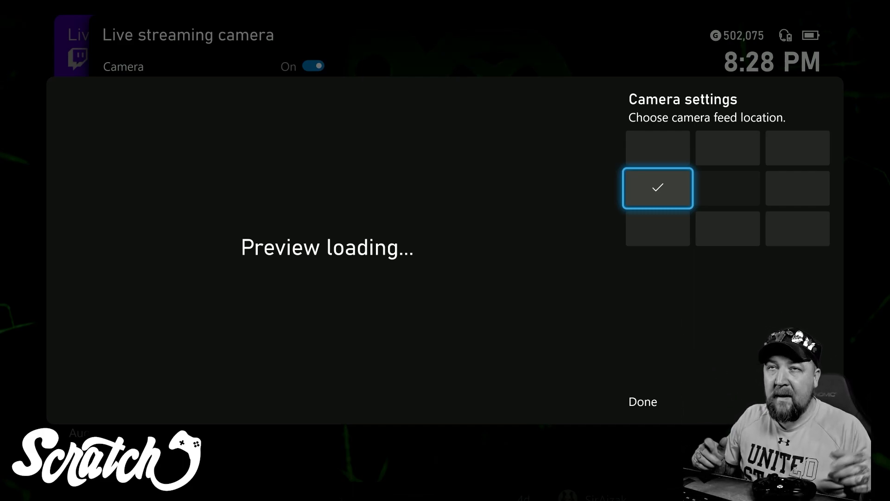
pyautogui.press('Down')
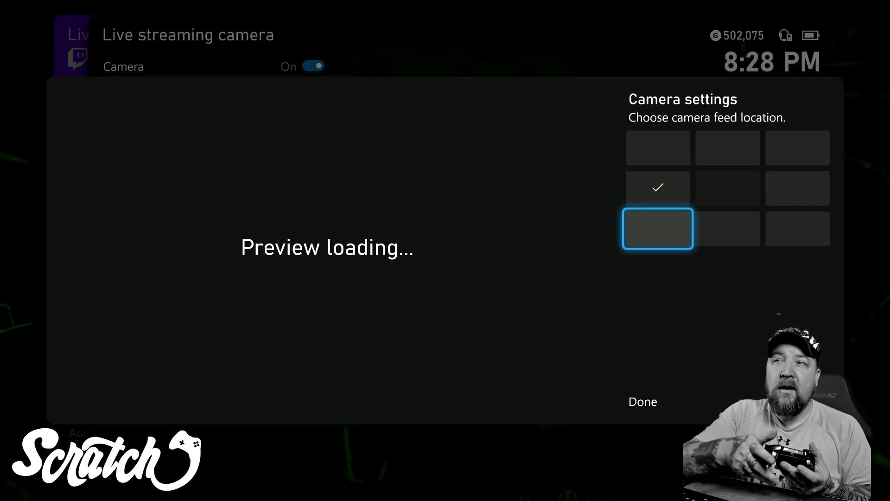
pyautogui.press('Down')
pyautogui.press('Return')
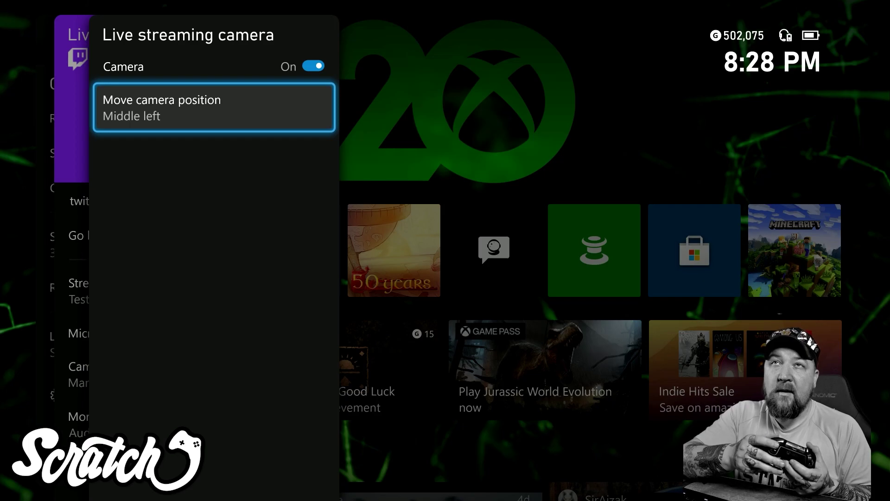
# Go back to the Twitch panel and open the extra streaming options
pyautogui.press('Up')
pyautogui.press('Escape')
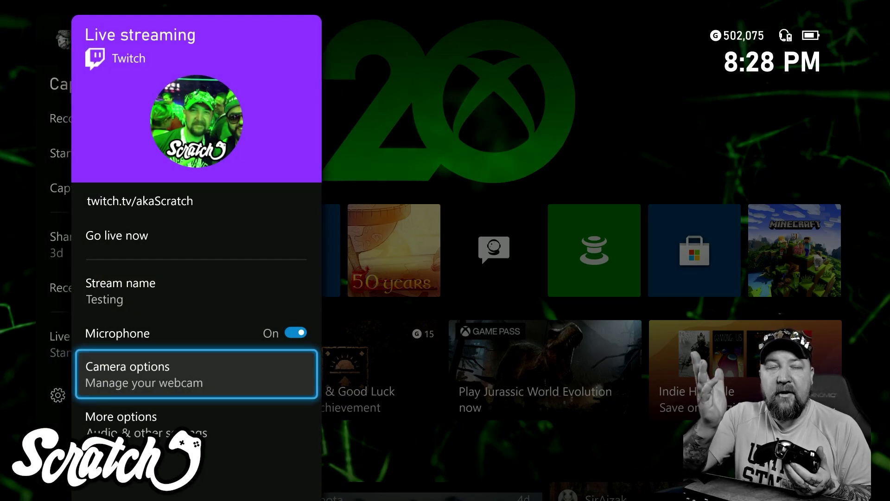
pyautogui.press('Down')
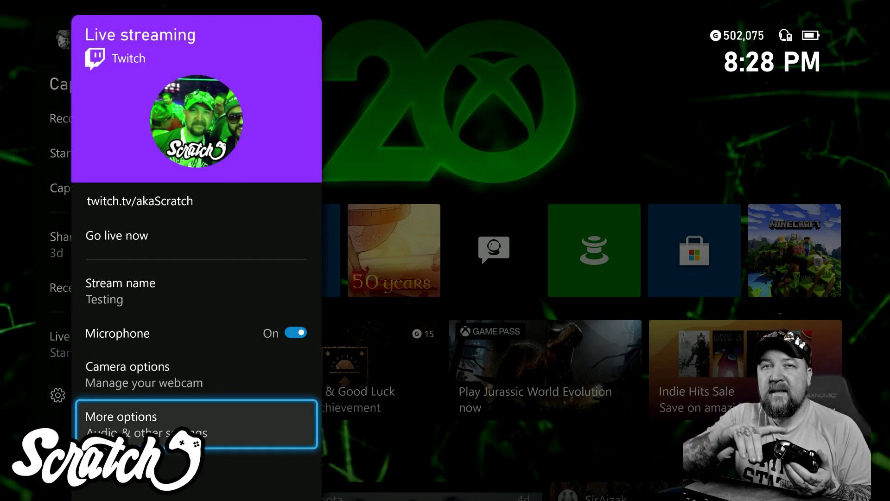
pyautogui.press('Return')
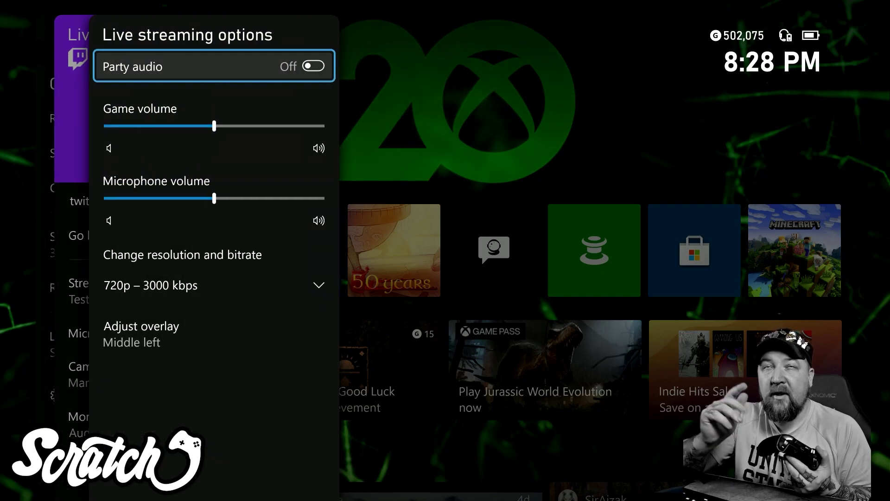
pyautogui.press('Escape')
pyautogui.press('Up')
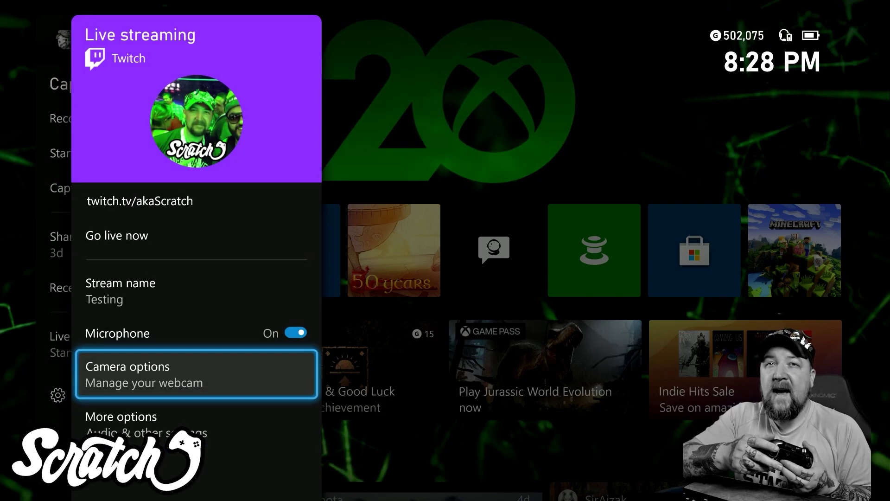
pyautogui.press('Up')
pyautogui.press('Down')
pyautogui.press('Down')
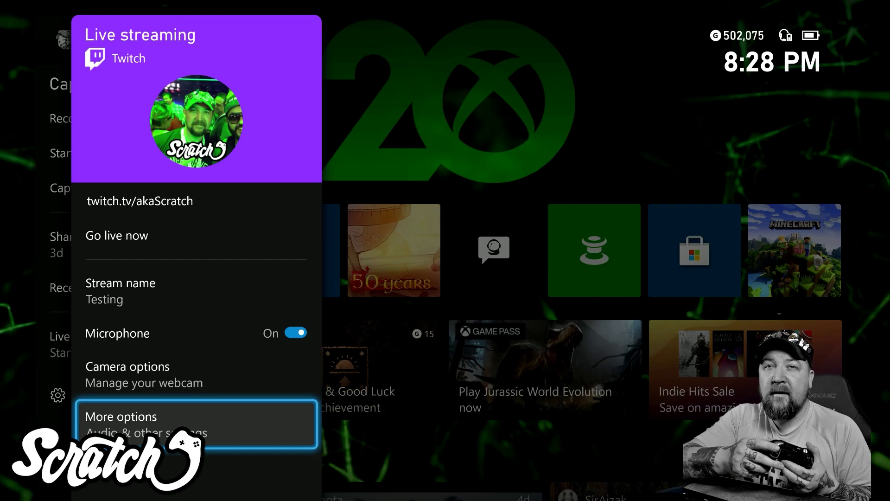
pyautogui.press('Return')
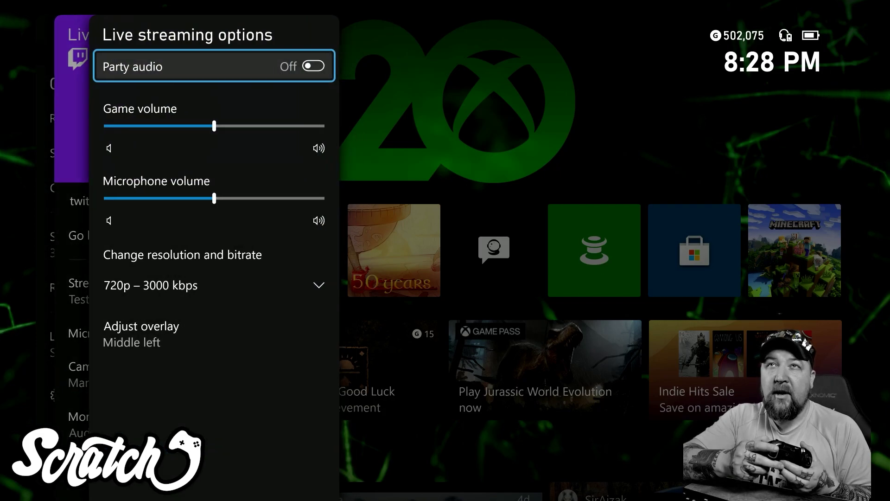
# Toggle Party audio and the stream microphone off and back, leaving Party audio Off and microphone On
pyautogui.press('Return')
pyautogui.press('Return')
pyautogui.press('Escape')
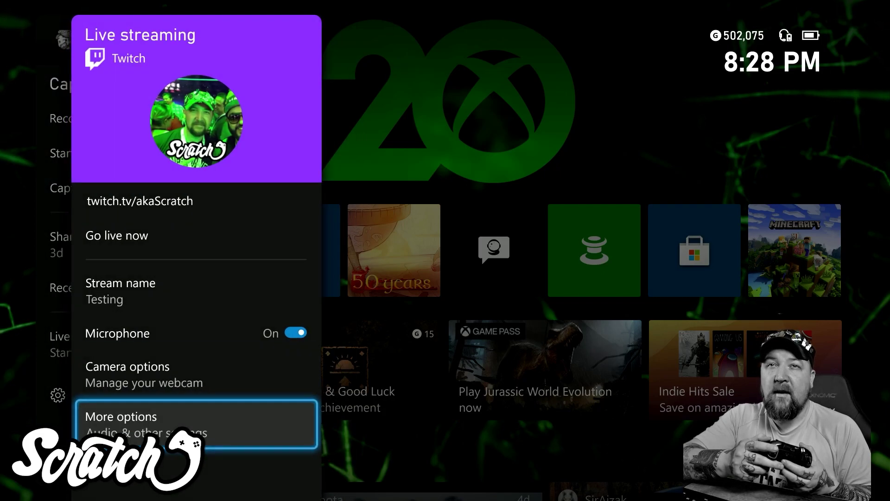
pyautogui.press('Up')
pyautogui.press('Up')
pyautogui.press('Return')
pyautogui.press('Down')
pyautogui.press('Down')
pyautogui.press('Return')
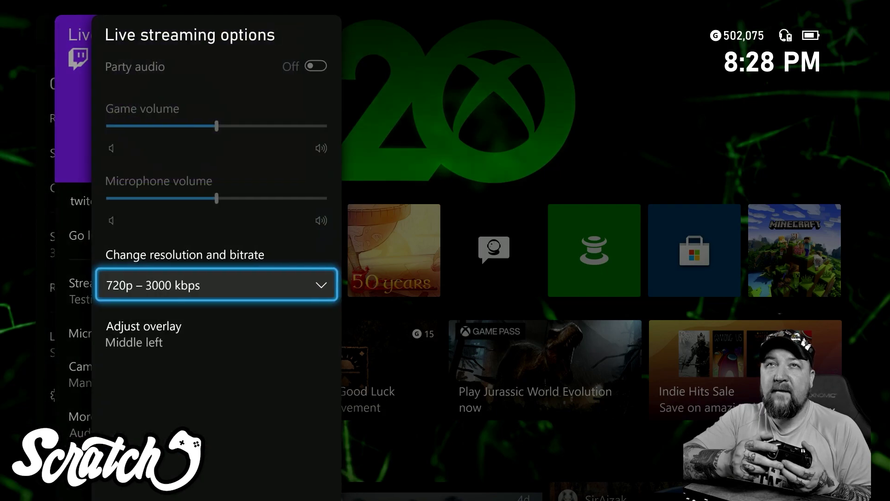
pyautogui.press('Down')
pyautogui.press('Up')
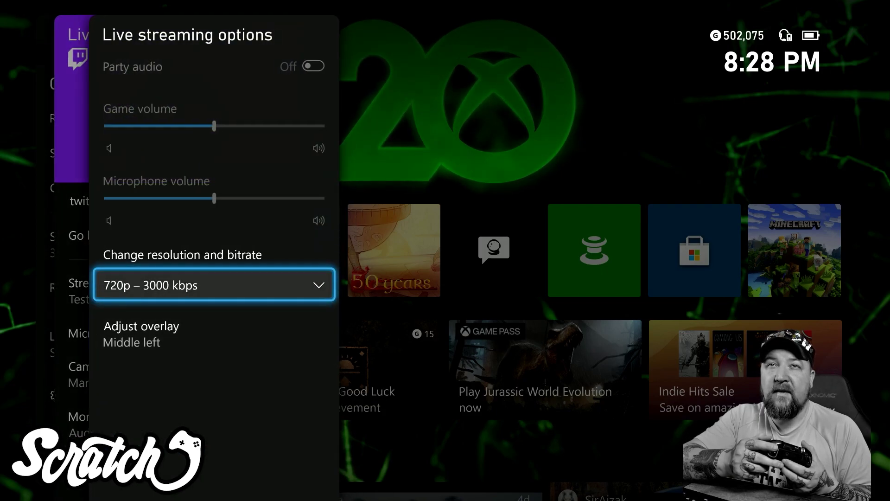
pyautogui.press('Escape')
pyautogui.press('Up')
pyautogui.press('Up')
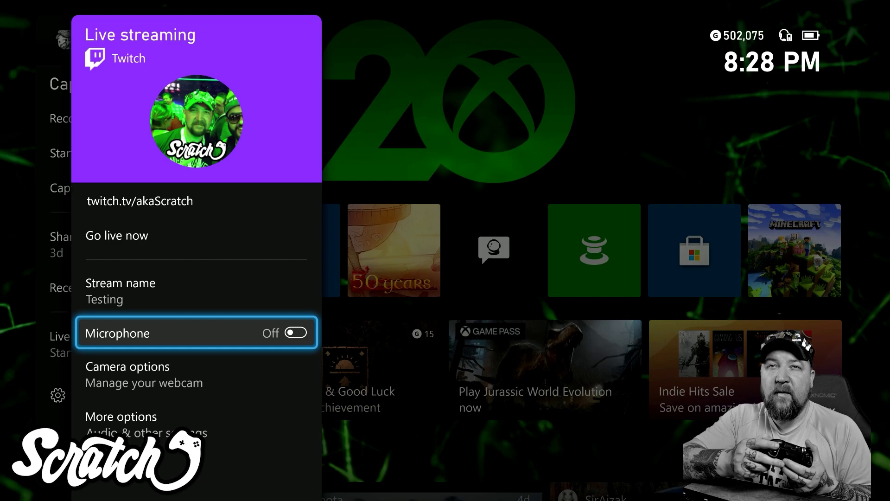
pyautogui.press('Return')
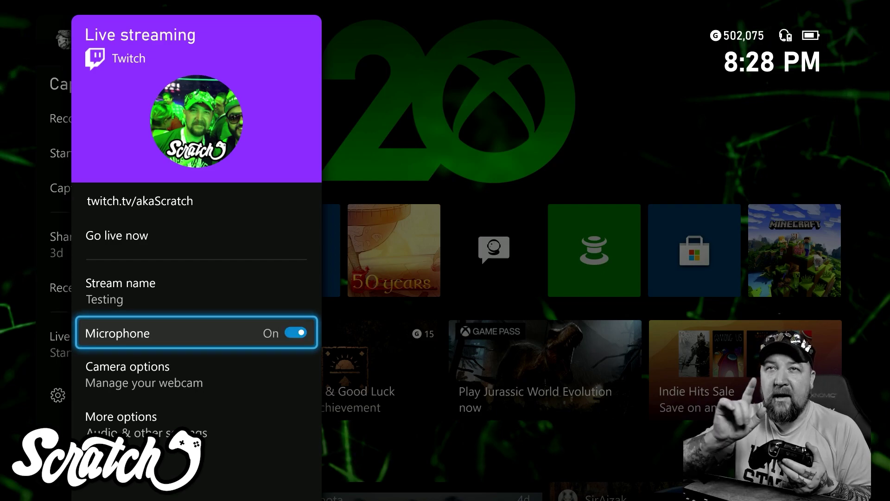
# Reopen Live streaming options and step through Game volume and Microphone volume to resolution
pyautogui.press('Down')
pyautogui.press('Down')
pyautogui.press('Return')
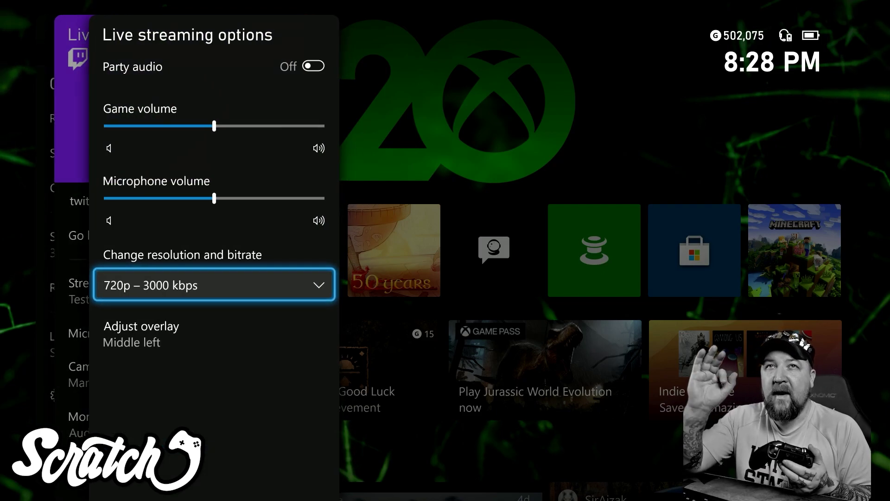
pyautogui.press('Up')
pyautogui.press('Up')
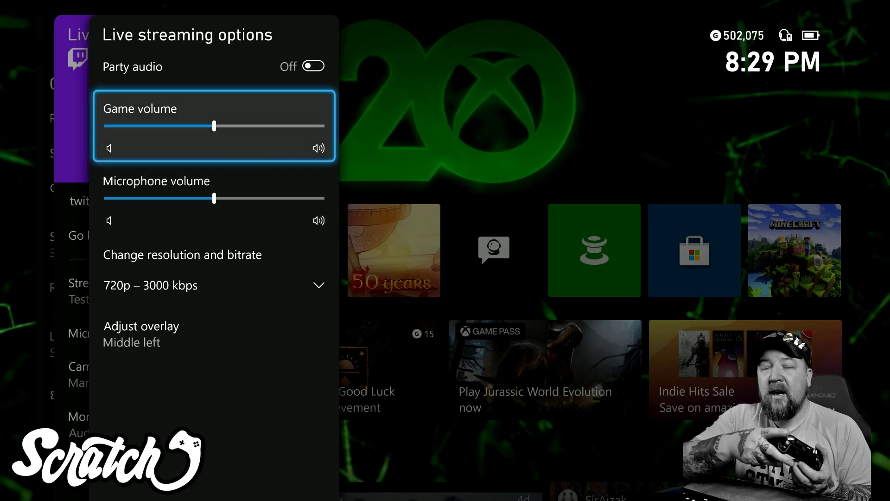
pyautogui.press('Down')
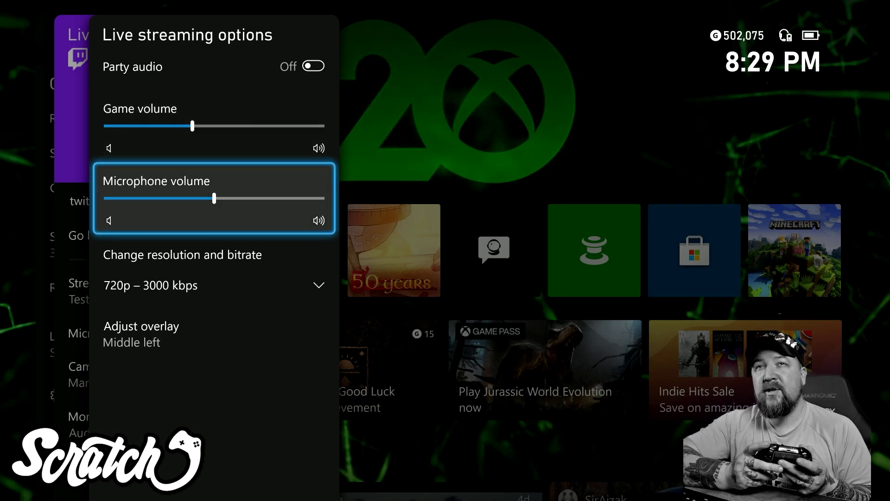
pyautogui.press('Up')
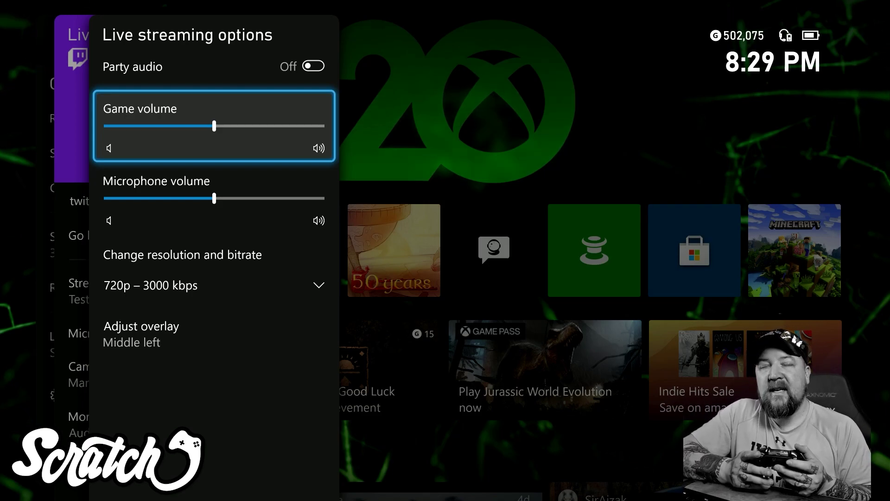
pyautogui.press('Down')
pyautogui.press('Down')
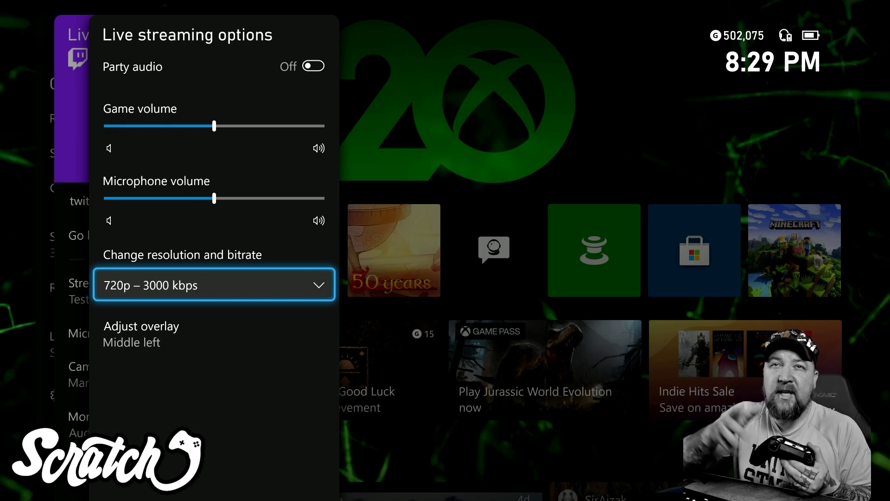
# Switch the stream resolution and bitrate to 1080p – 6000 kbps and confirm it
pyautogui.press('Return')
pyautogui.press('Up')
pyautogui.press('Up')
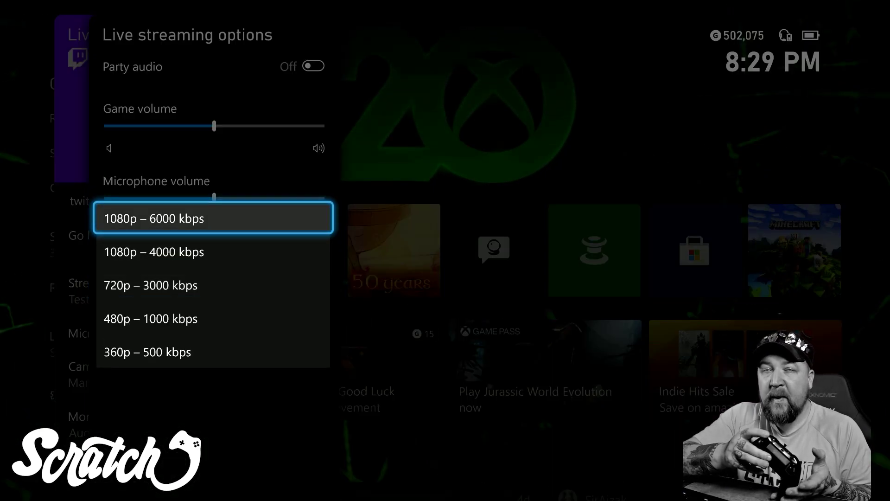
pyautogui.press('Return')
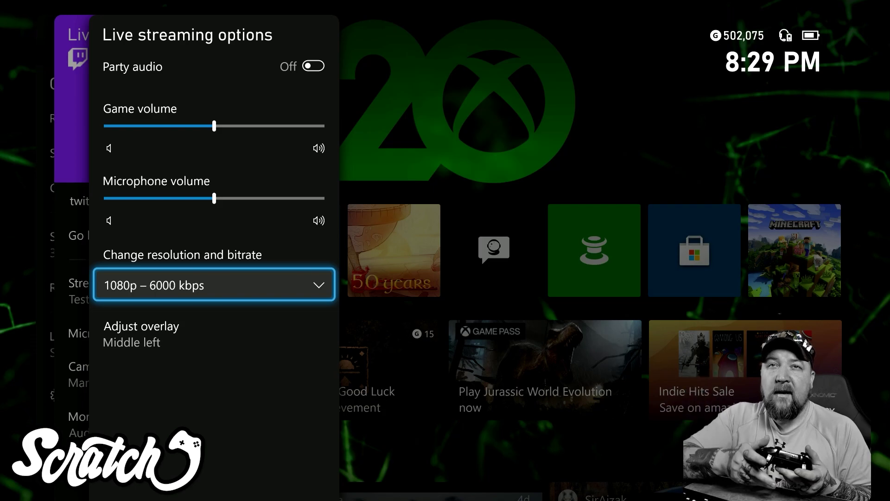
pyautogui.press('Return')
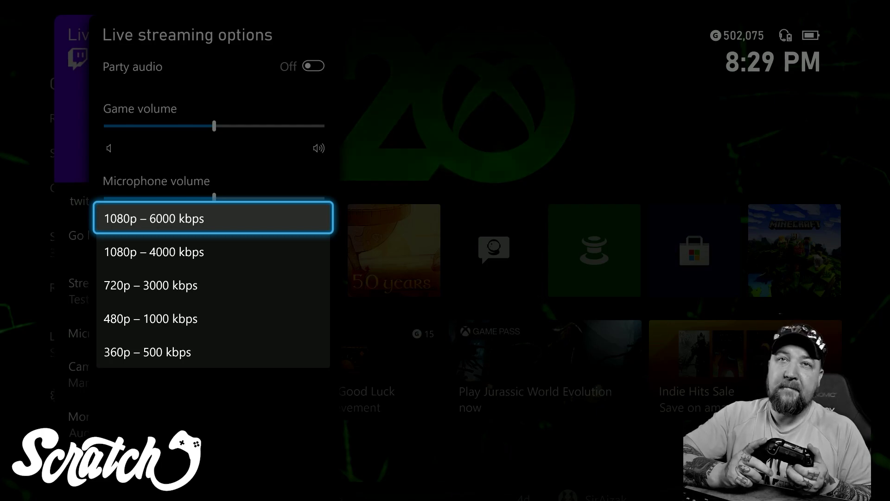
pyautogui.press('Return')
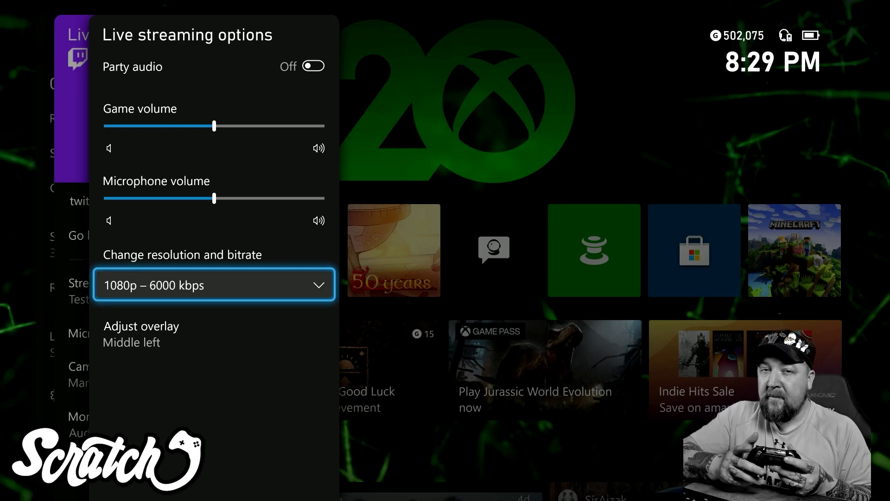
pyautogui.press('Down')
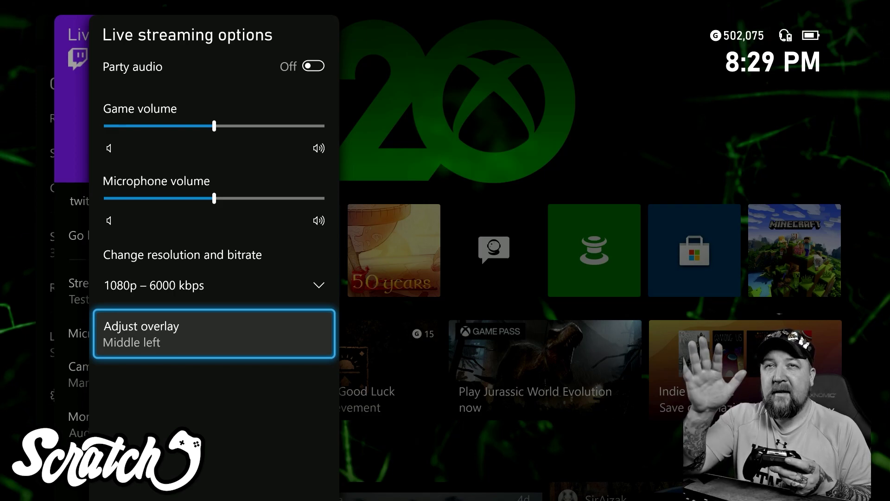
# In Adjust overlay, try top-left, top-middle and top-right positions, ending at bottom-left
pyautogui.press('Return')
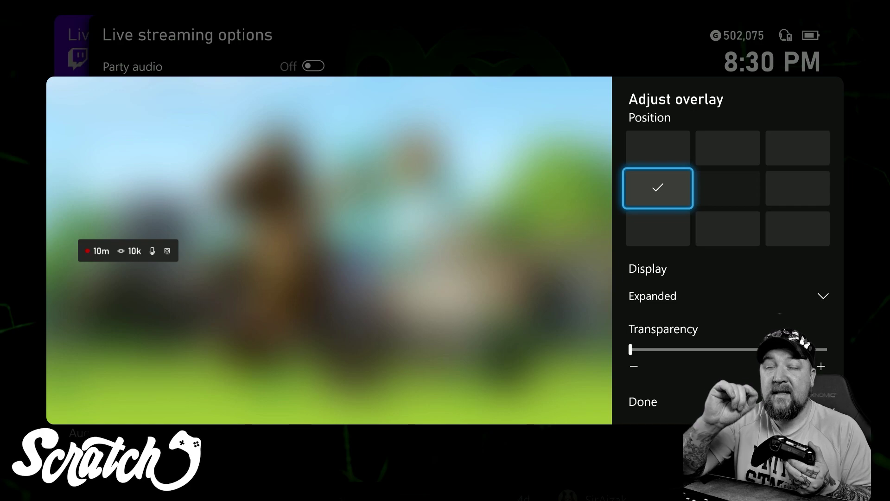
pyautogui.press('Down')
pyautogui.press('Up')
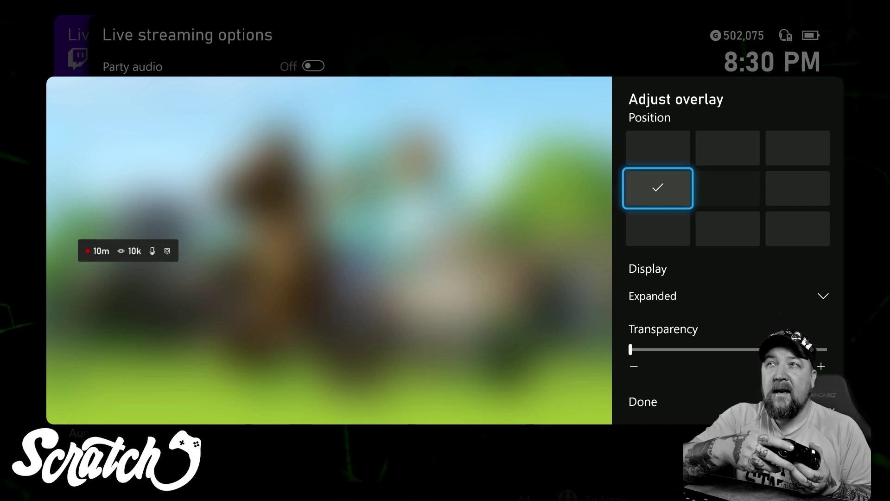
pyautogui.press('Up')
pyautogui.press('Return')
pyautogui.press('Right')
pyautogui.press('Return')
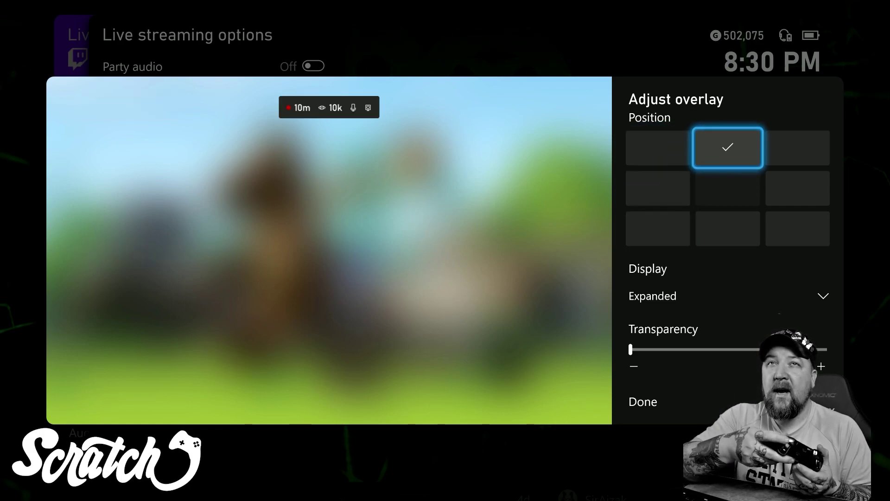
pyautogui.press('Right')
pyautogui.press('Return')
pyautogui.press('Down')
pyautogui.press('Down')
pyautogui.press('Left')
pyautogui.press('Return')
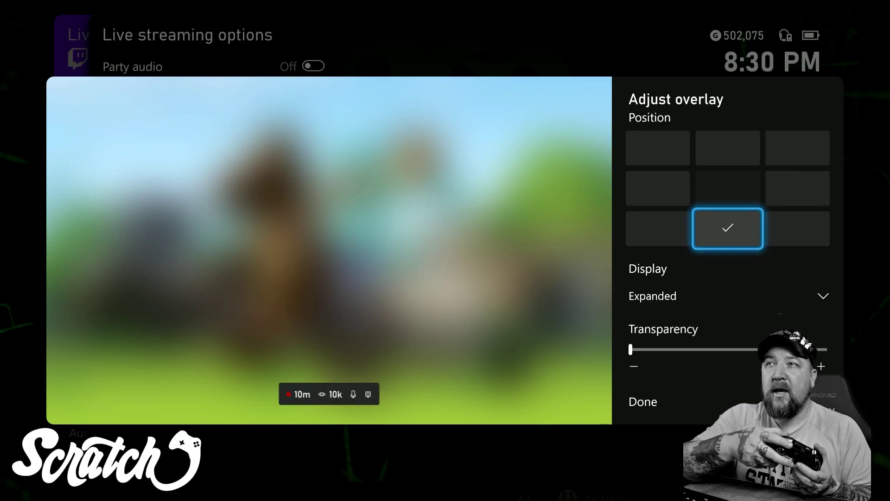
pyautogui.press('Left')
pyautogui.press('Return')
pyautogui.press('Down')
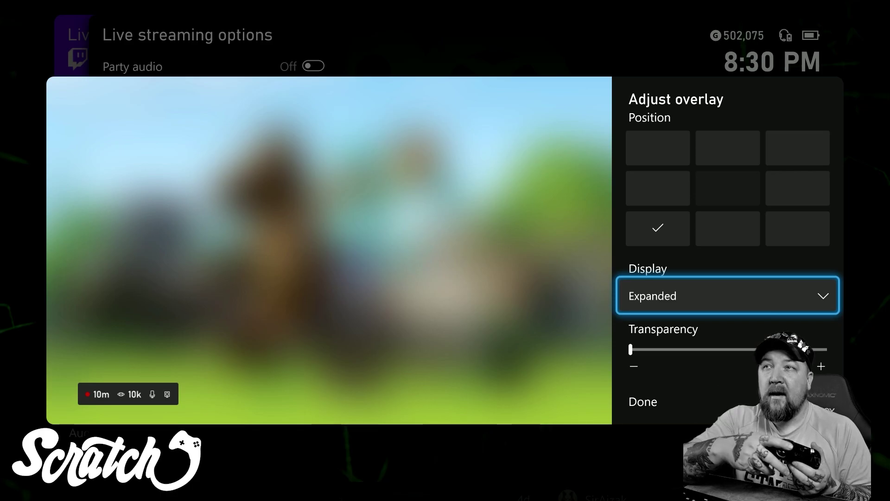
# Switch the overlay Display to Compact, then back to Expanded
pyautogui.press('Return')
pyautogui.press('Up')
pyautogui.press('Return')
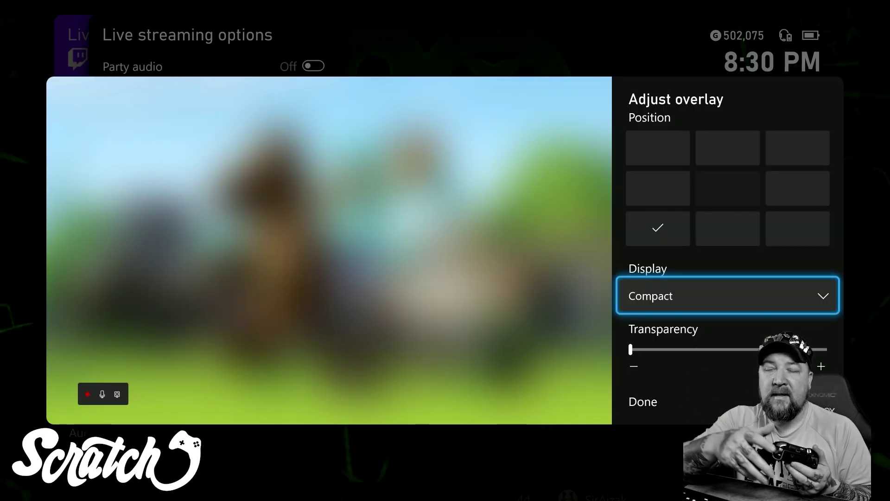
pyautogui.press('Return')
pyautogui.press('Down')
pyautogui.press('Return')
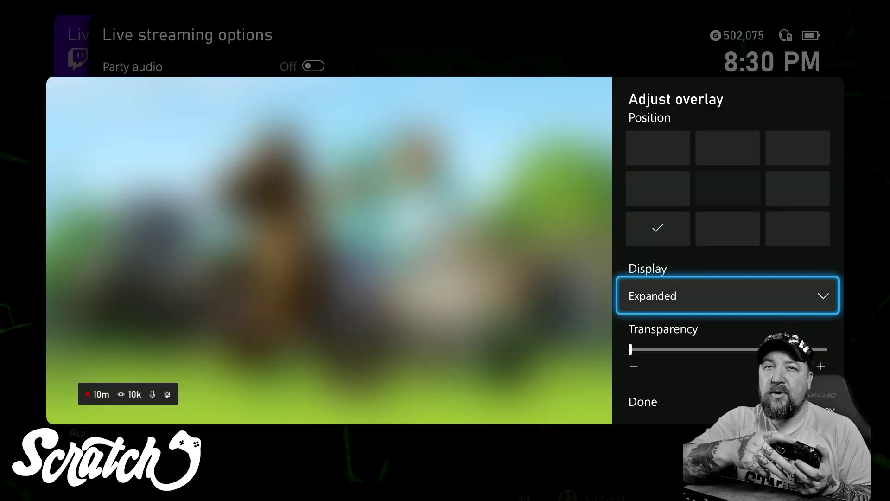
pyautogui.press('Down')
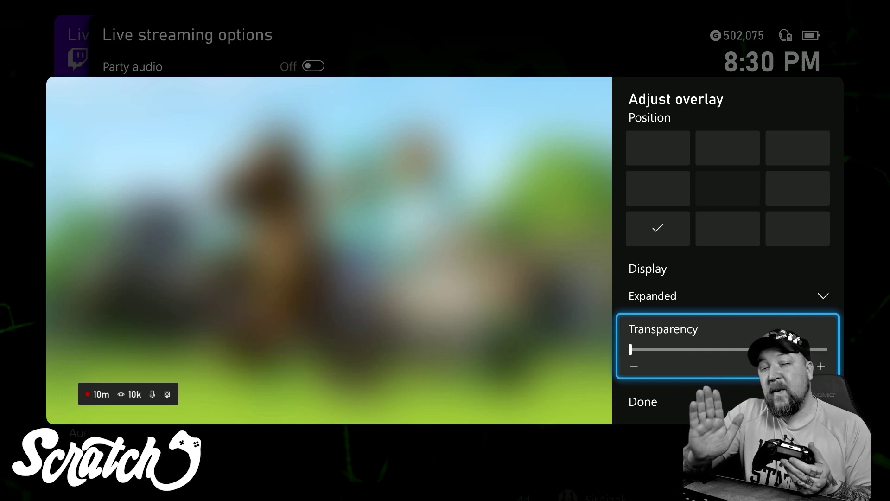
# Raise overlay transparency to maximum and place the overlay middle right
pyautogui.press('Right')
pyautogui.press('Right')
pyautogui.press('Right')
pyautogui.press('Right')
pyautogui.press('Right')
pyautogui.press('Right')
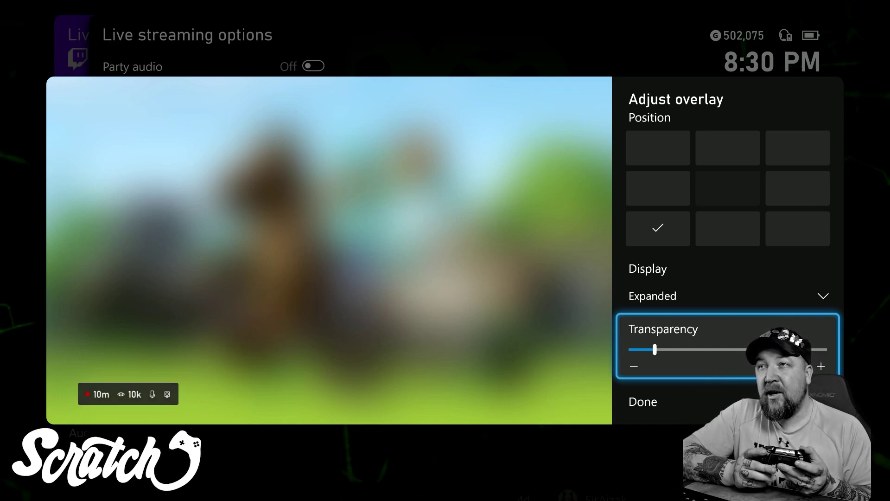
pyautogui.press('Right')
pyautogui.press('Right')
pyautogui.press('Right')
pyautogui.press('Right')
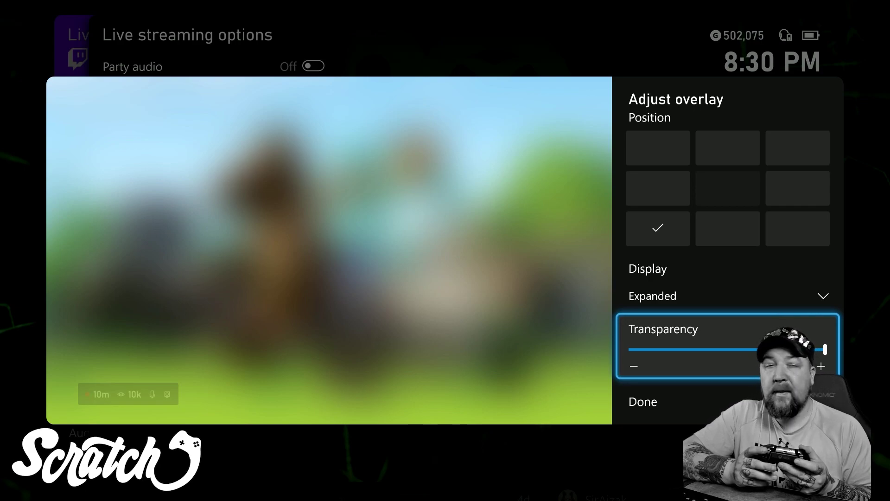
pyautogui.press('Up')
pyautogui.press('Up')
pyautogui.press('Up')
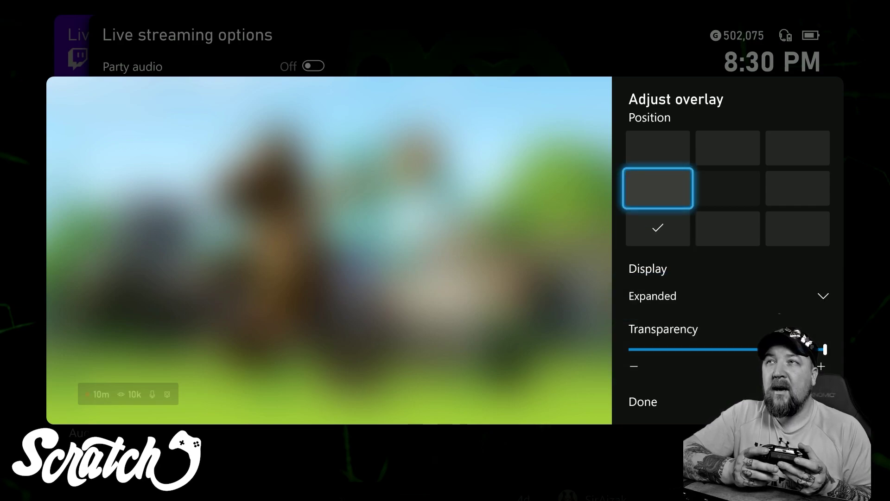
pyautogui.press('Return')
pyautogui.press('Right')
pyautogui.press('Right')
pyautogui.press('Return')
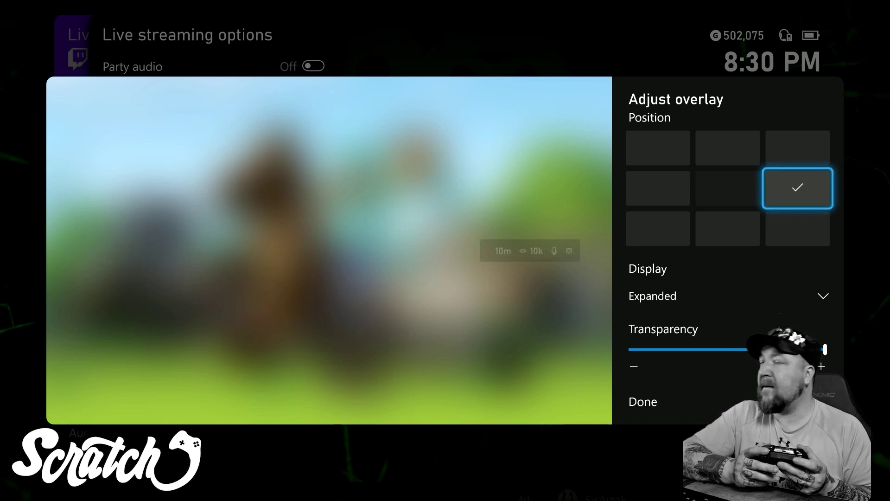
# Keep transparency at maximum, set Display to Compact, and save the overlay settings with Done
pyautogui.press('Down')
pyautogui.press('Down')
pyautogui.press('Down')
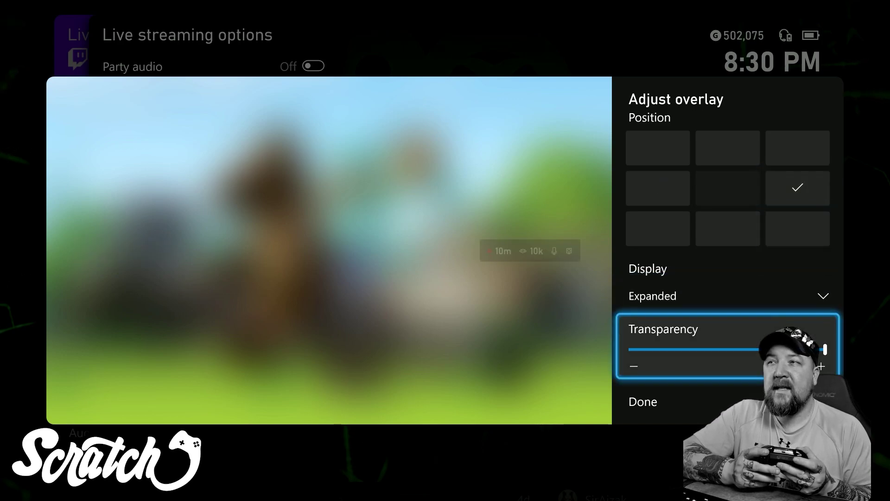
pyautogui.press('Left')
pyautogui.press('Left')
pyautogui.press('Left')
pyautogui.press('Left')
pyautogui.press('Left')
pyautogui.press('Left')
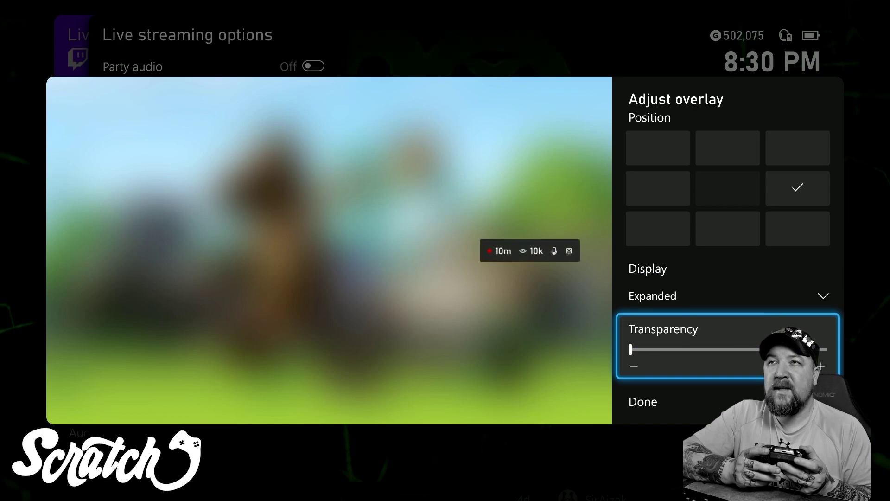
pyautogui.press('Right')
pyautogui.press('Right')
pyautogui.press('Right')
pyautogui.press('Right')
pyautogui.press('Right')
pyautogui.press('Right')
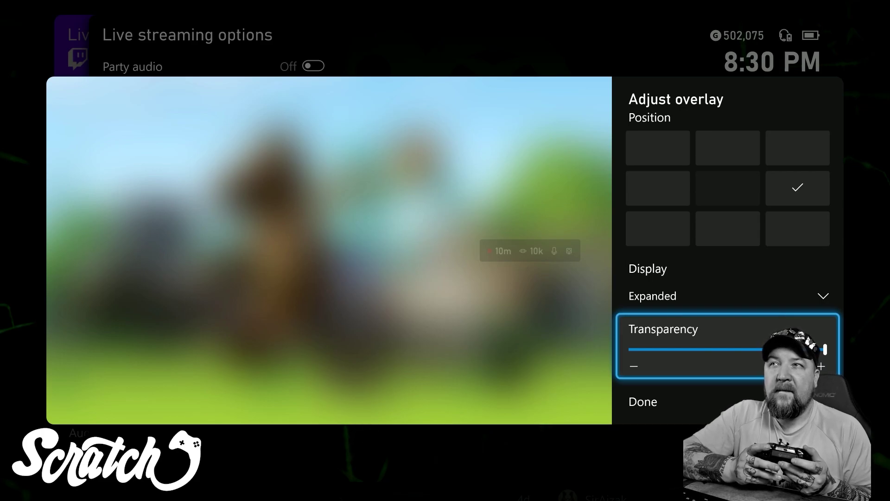
pyautogui.press('Up')
pyautogui.press('Up')
pyautogui.press('Down')
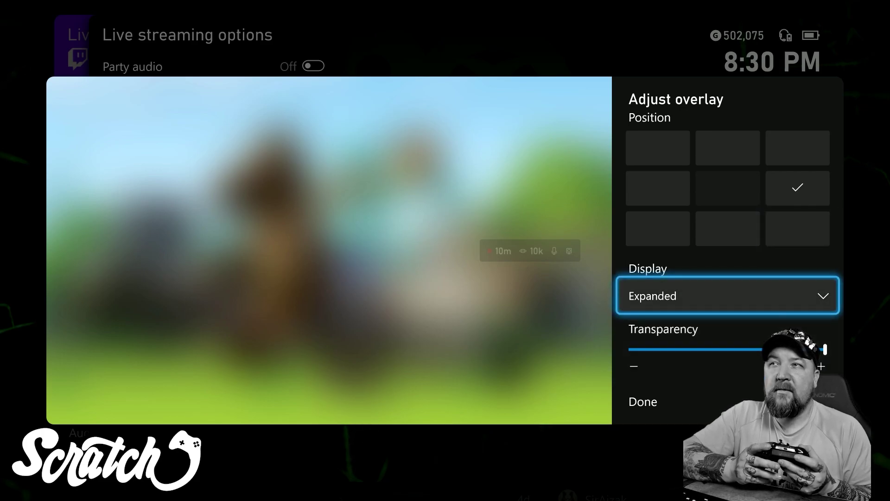
pyautogui.press('Return')
pyautogui.press('Escape')
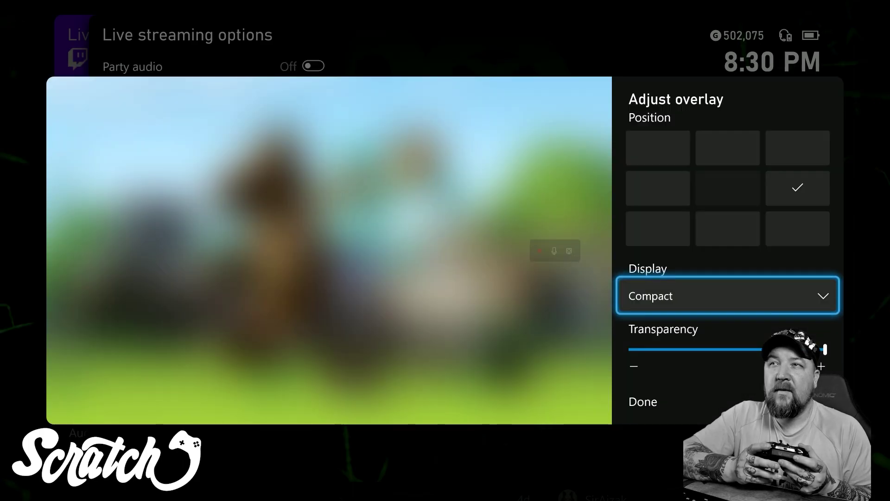
pyautogui.press('Down')
pyautogui.press('Up')
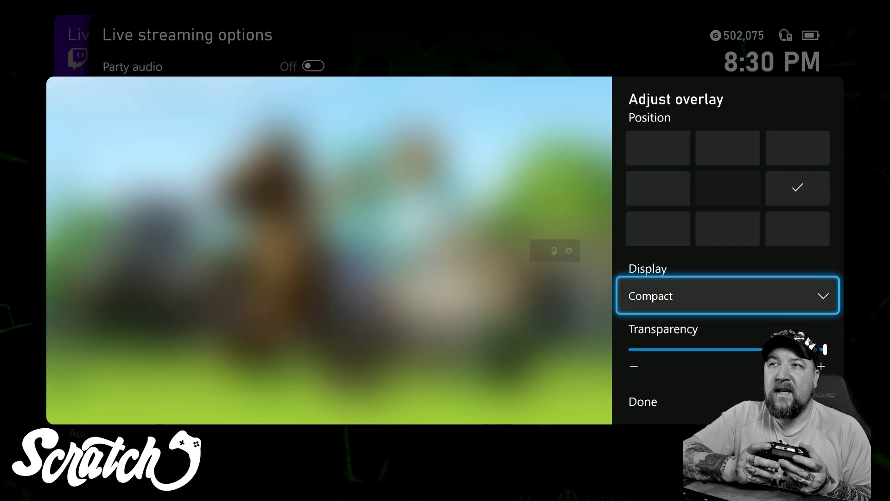
pyautogui.press('Down')
pyautogui.press('Down')
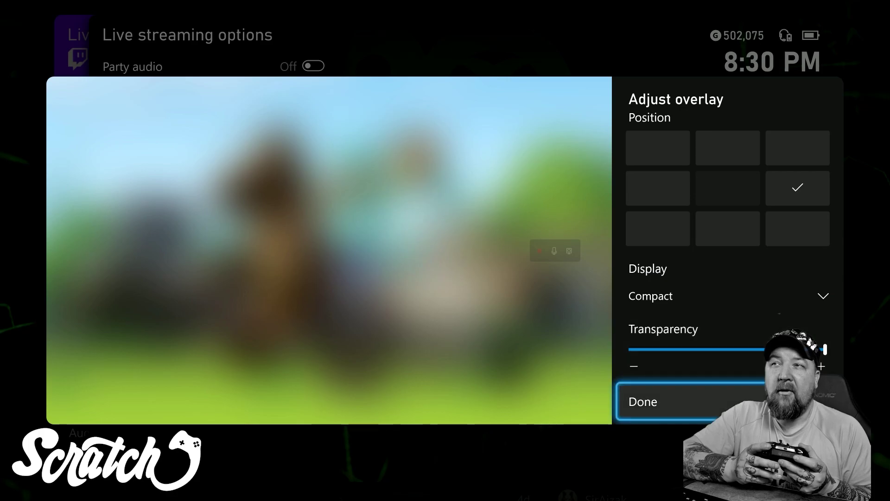
pyautogui.press('Return')
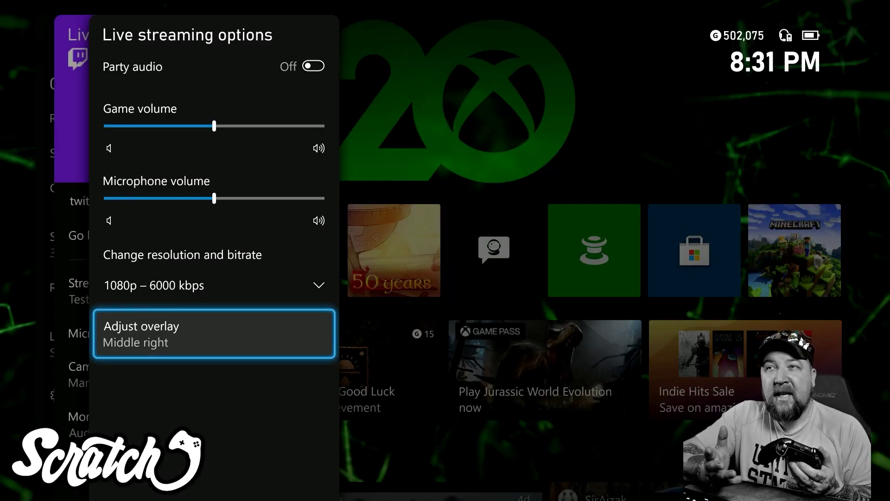
# Move up the Live streaming options list toward Party audio
pyautogui.press('Up')
pyautogui.press('Up')
pyautogui.press('Up')
pyautogui.press('Up')
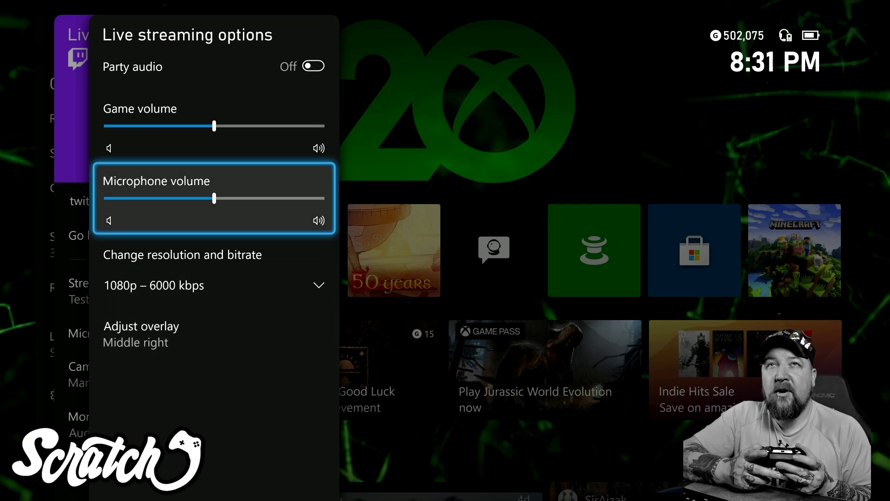